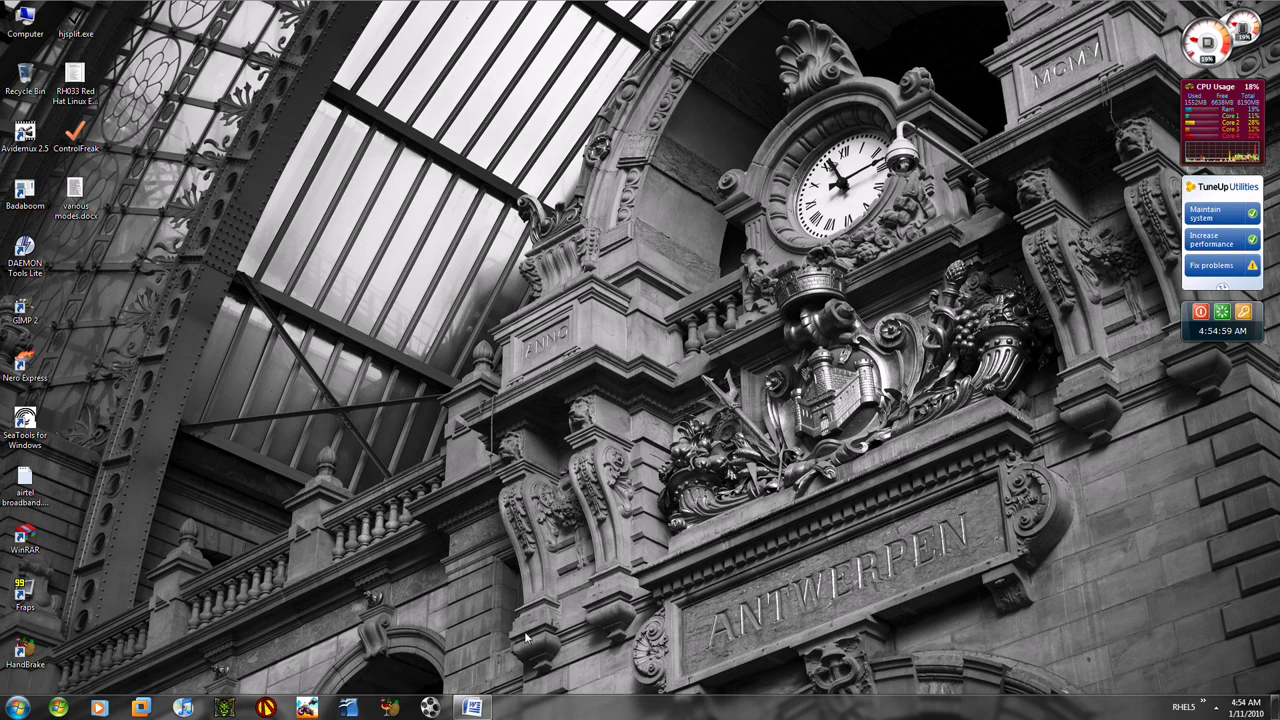
# Step: Create a new folder on the desktop
pyautogui.rightClick(304, 129)
pyautogui.moveTo(365, 279)
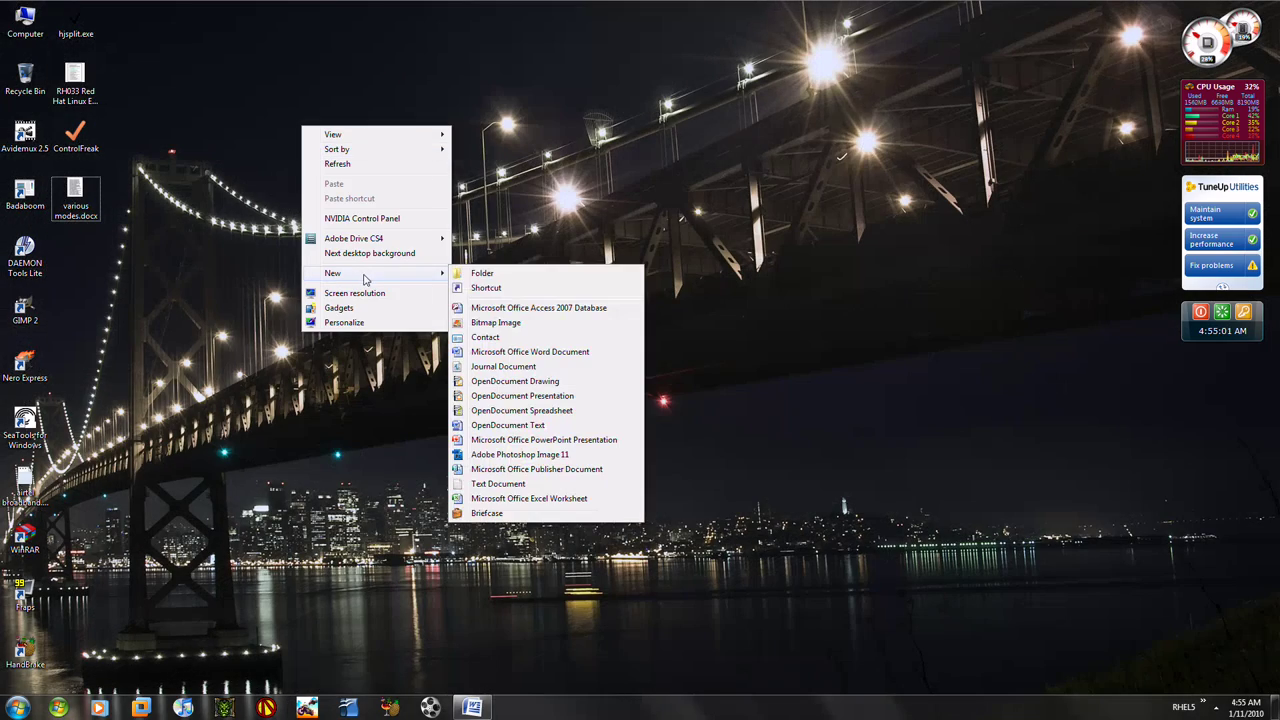
pyautogui.click(482, 278)
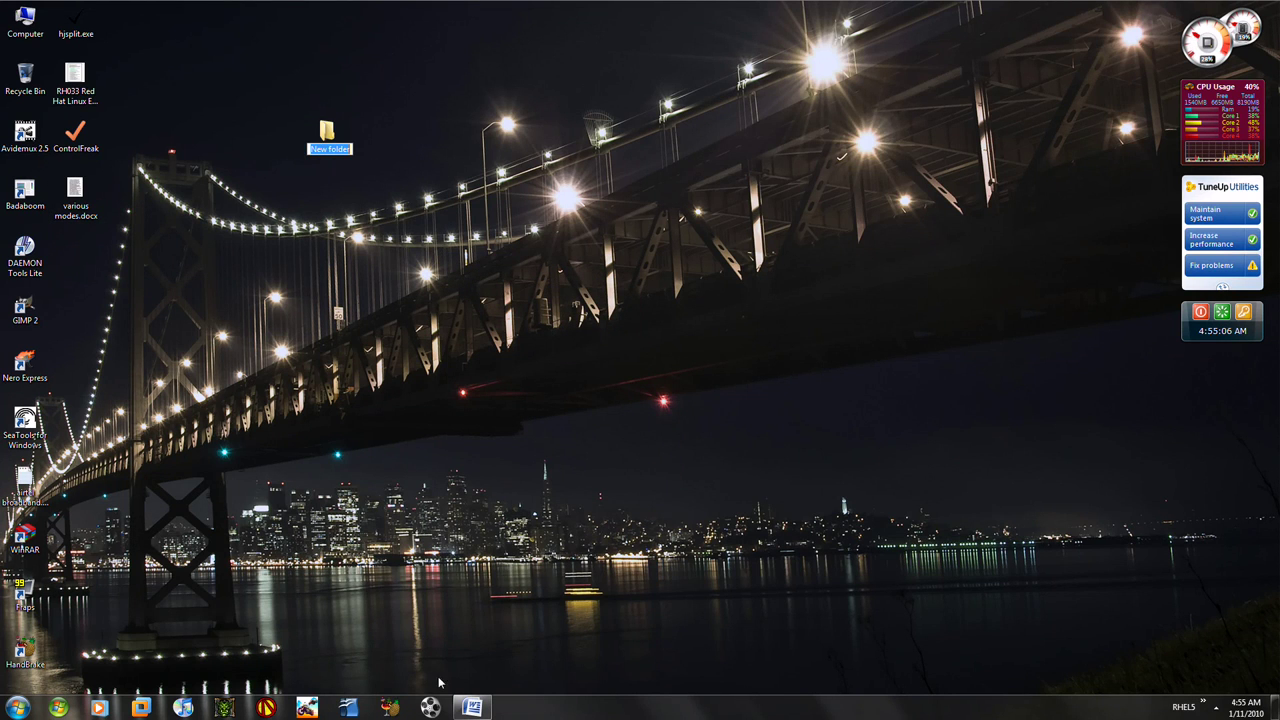
# Step: Switch to the Word document various modes.docx and copy the line GodMode.{ED7BA470-8E54-465E-825C-99712043E01C}, leaving the desktop in view
pyautogui.click(472, 707)
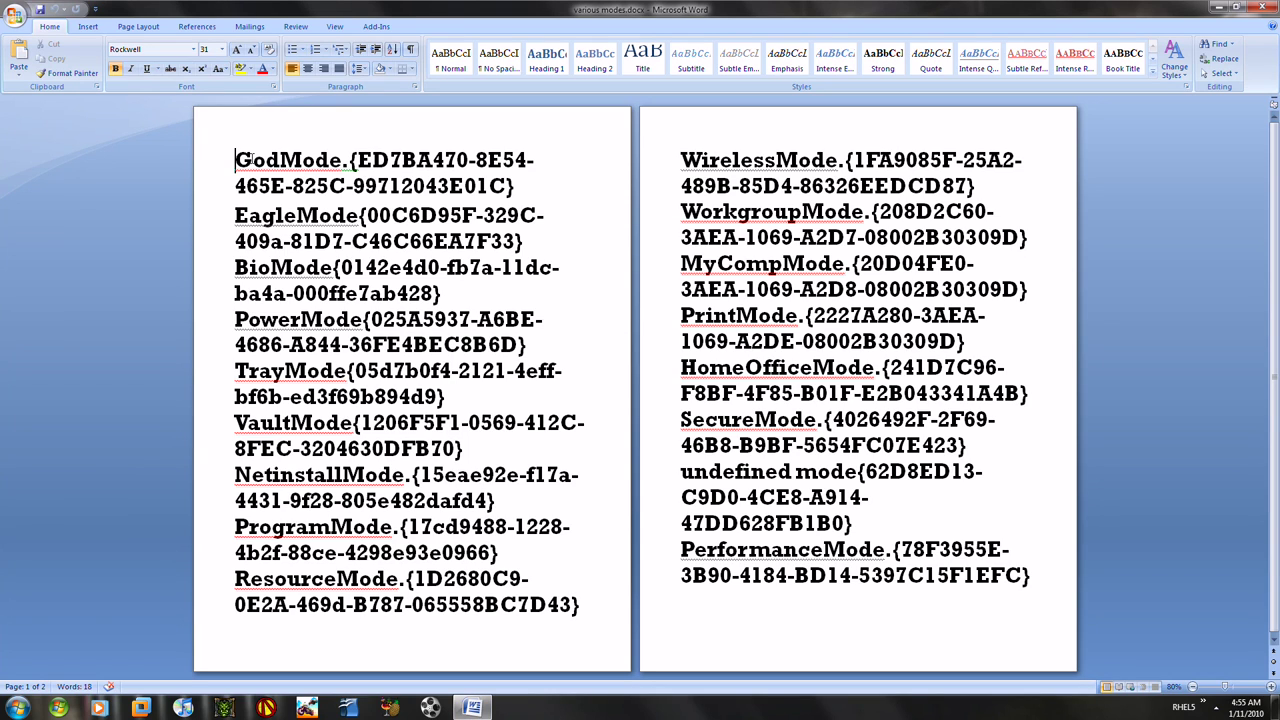
pyautogui.moveTo(235, 160); pyautogui.dragTo(514, 186)
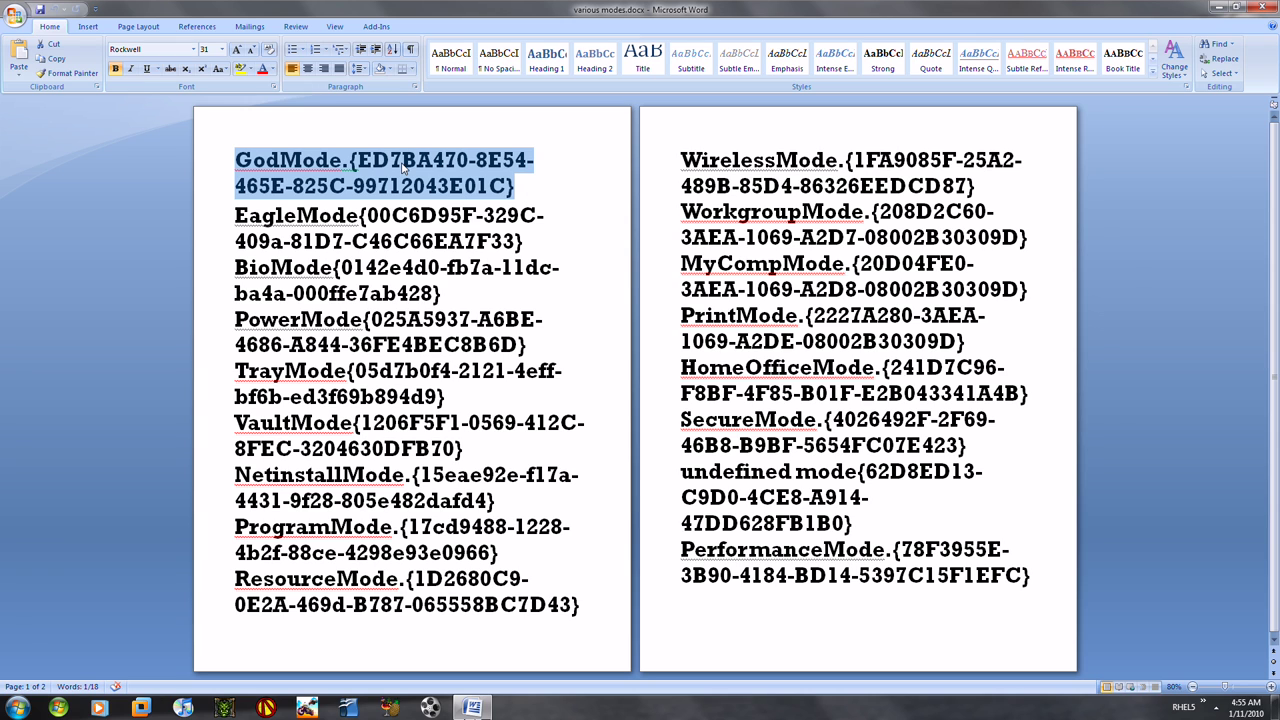
pyautogui.rightClick(404, 165)
pyautogui.click(433, 186)
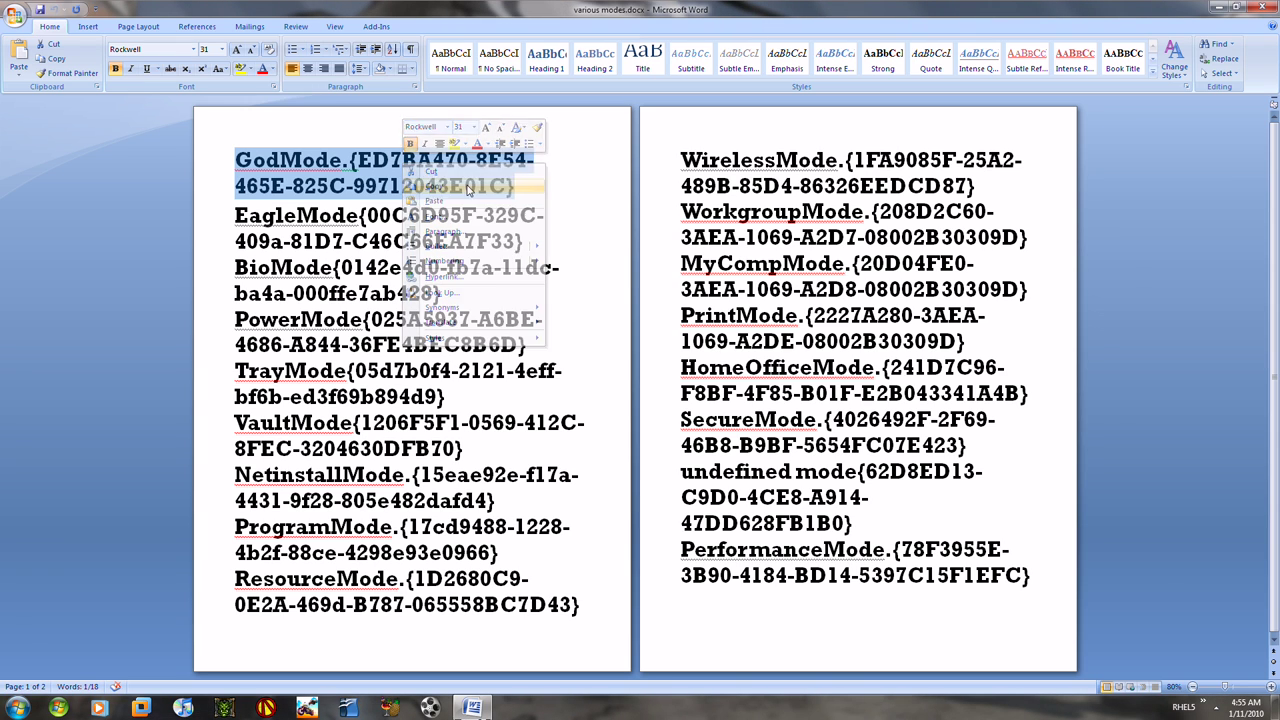
pyautogui.click(1220, 7)
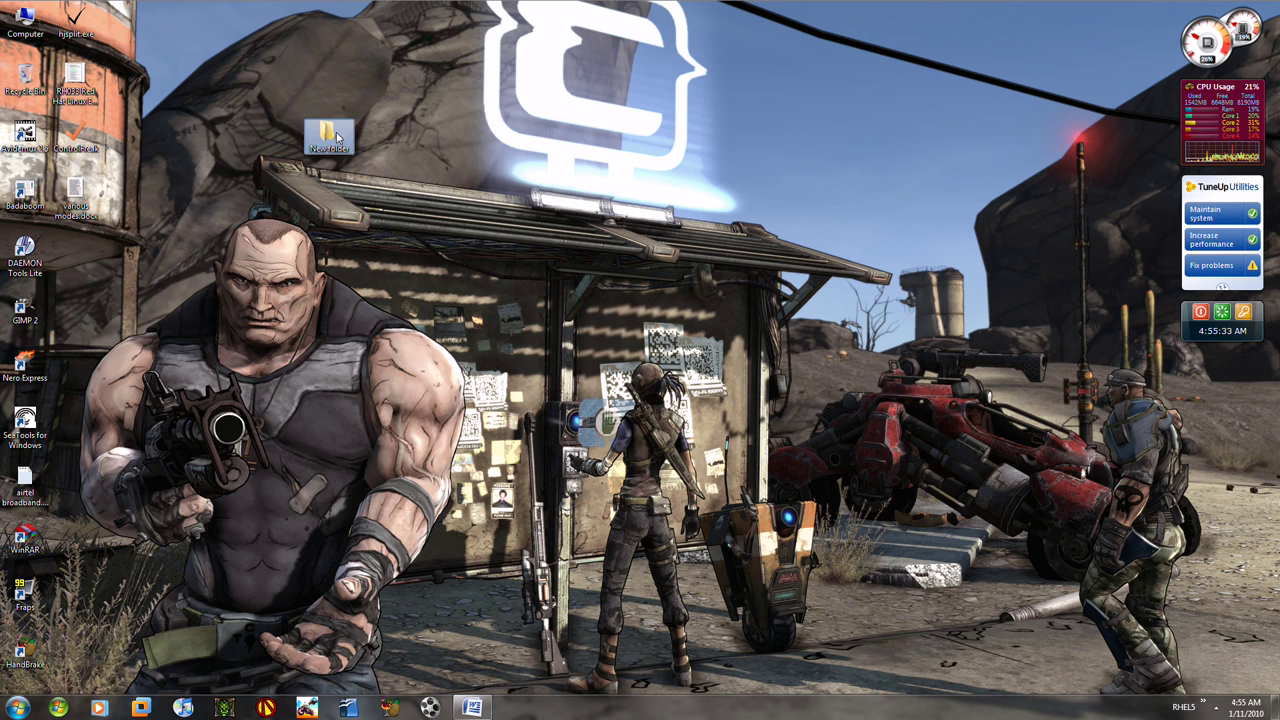
# Step: Rename the new desktop folder with the copied name GodMode.{ED7BA470-8E54-465E-825C-99712043E01C}
pyautogui.press('F2')
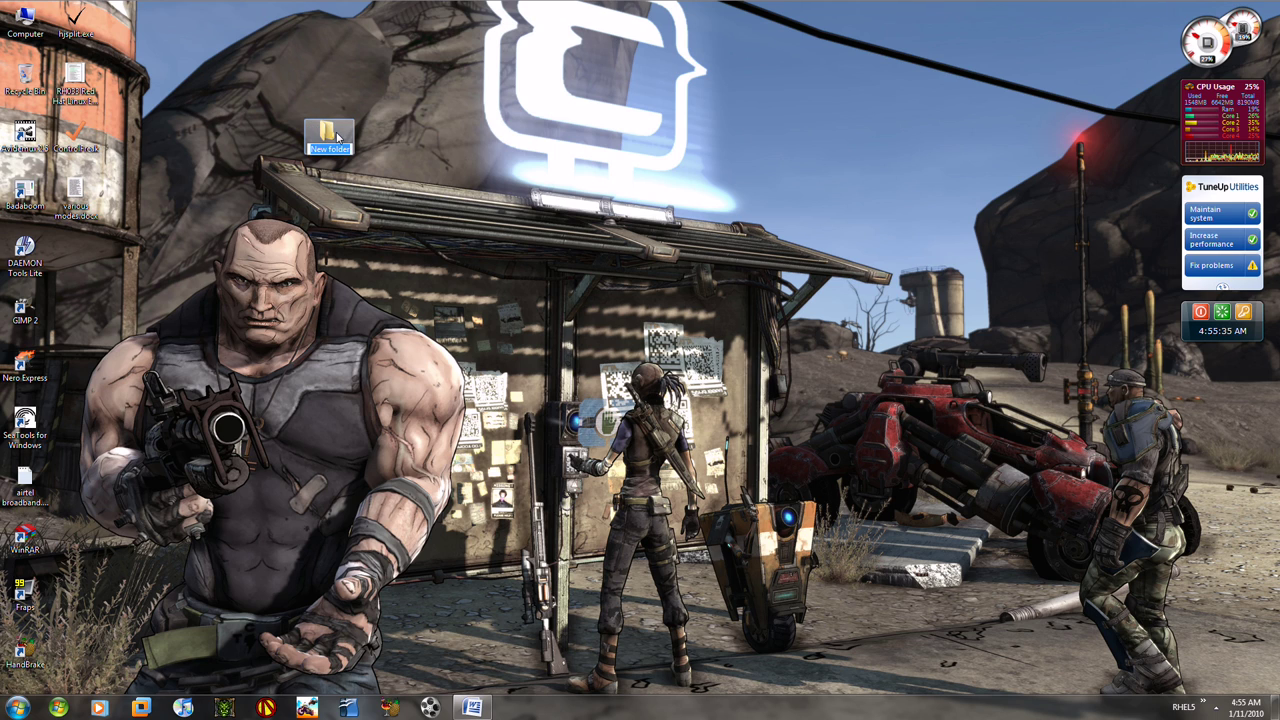
pyautogui.hotkey('ctrl', 'v')
pyautogui.press('Return')
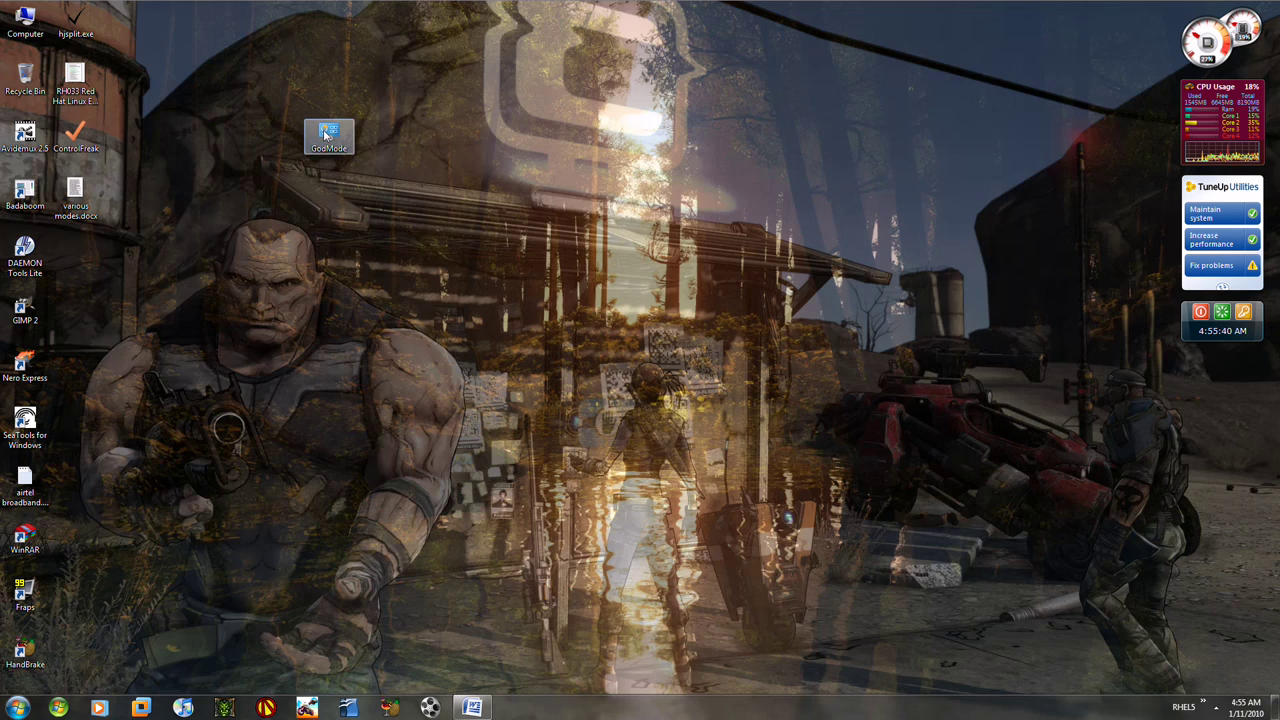
# Step: Open the GodMode folder in a maximized window to view its settings, and recheck the GodMode code in the Word document
pyautogui.doubleClick(345, 135)
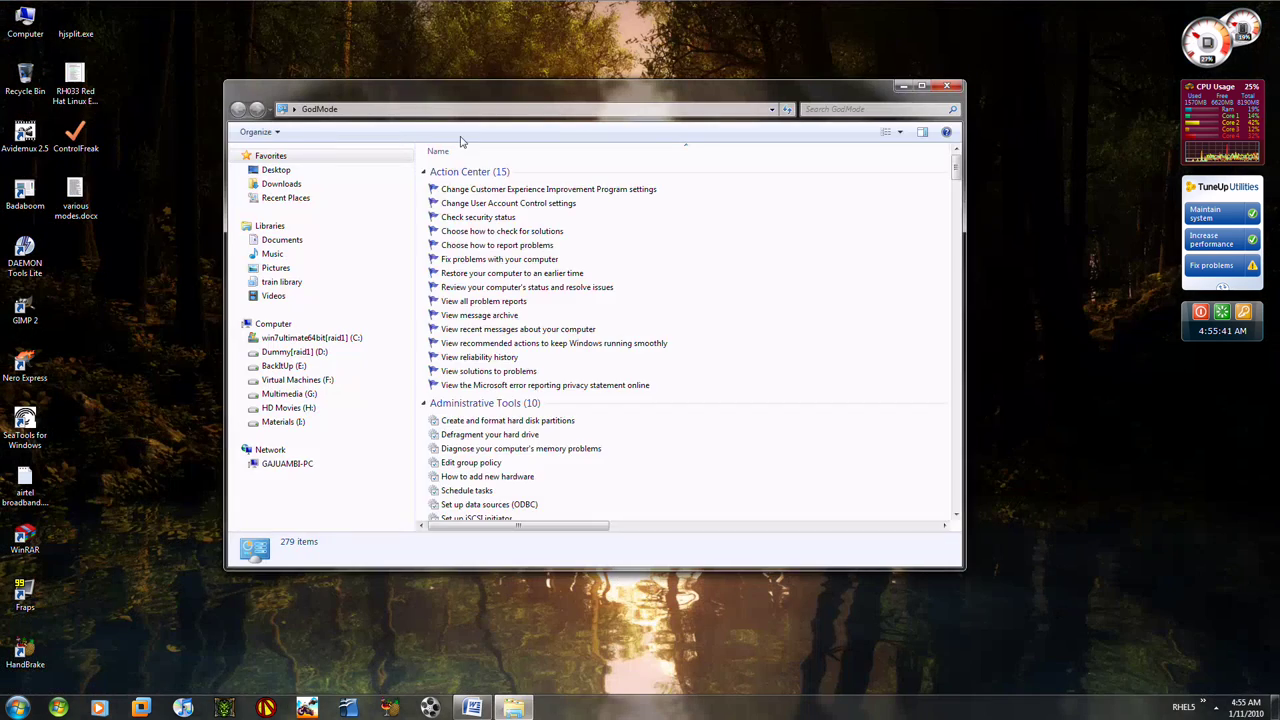
pyautogui.doubleClick(490, 100)
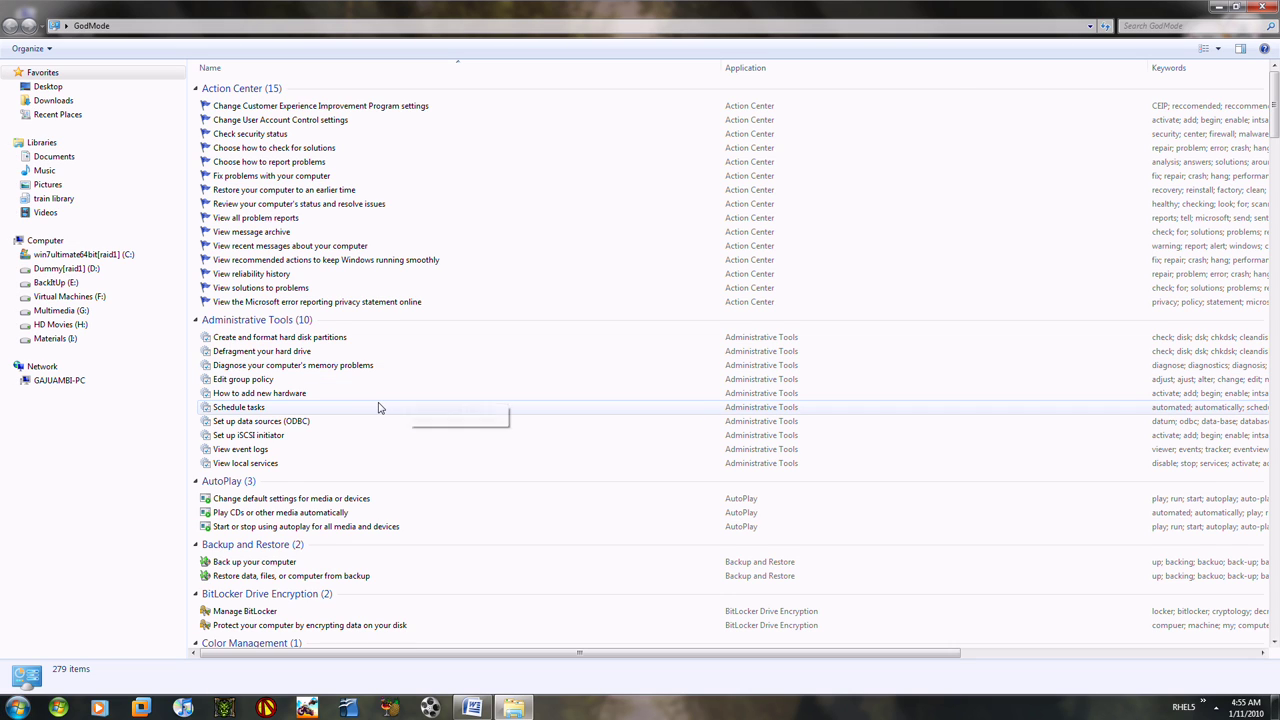
pyautogui.click(1217, 7)
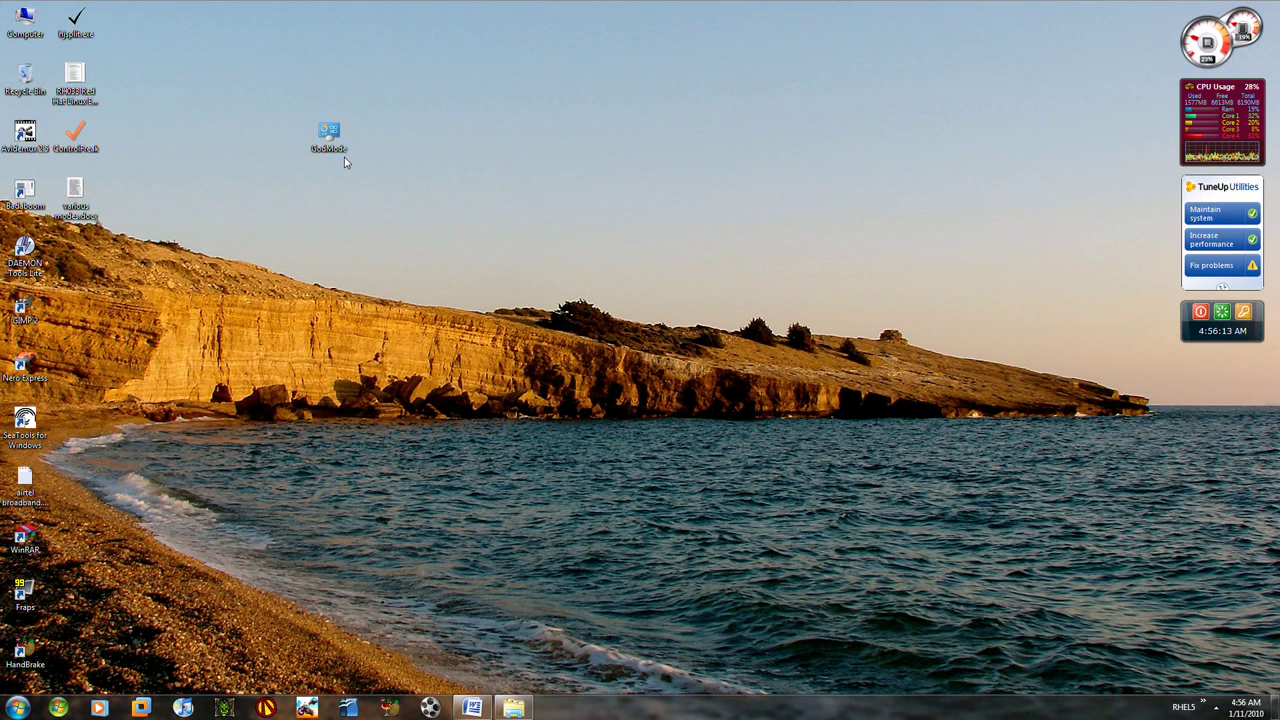
pyautogui.click(472, 707)
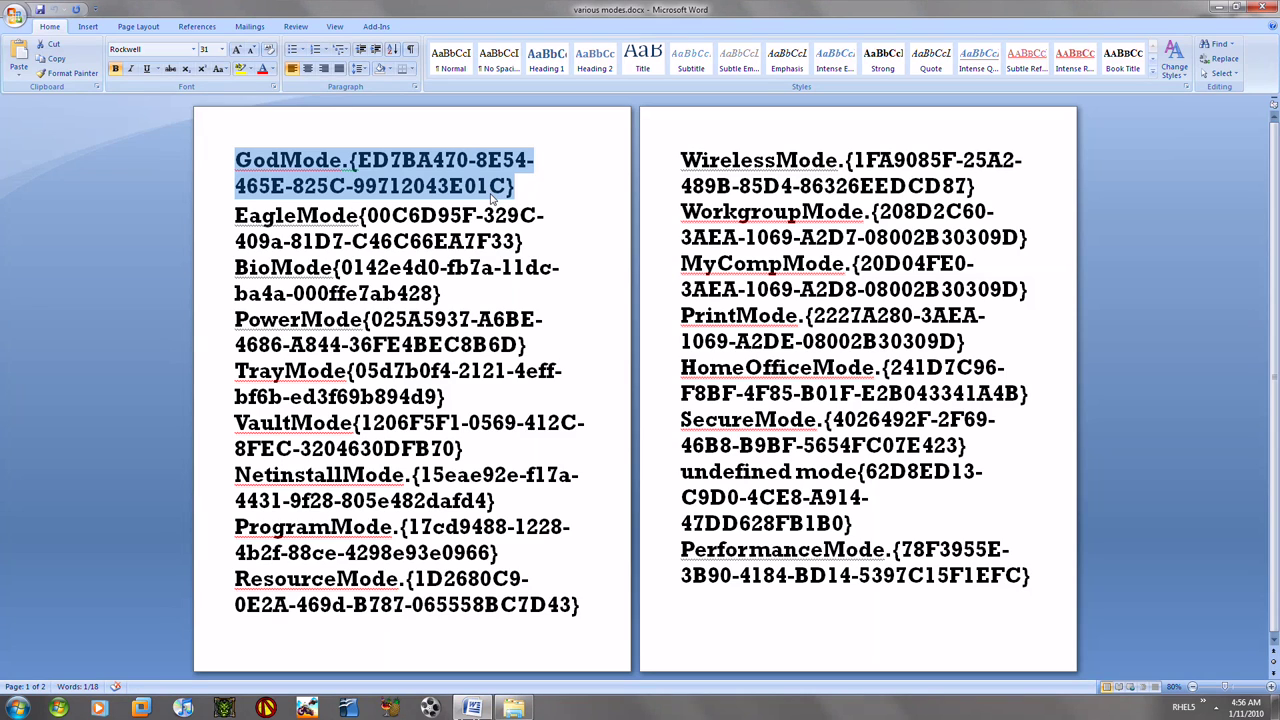
pyautogui.click(1215, 8)
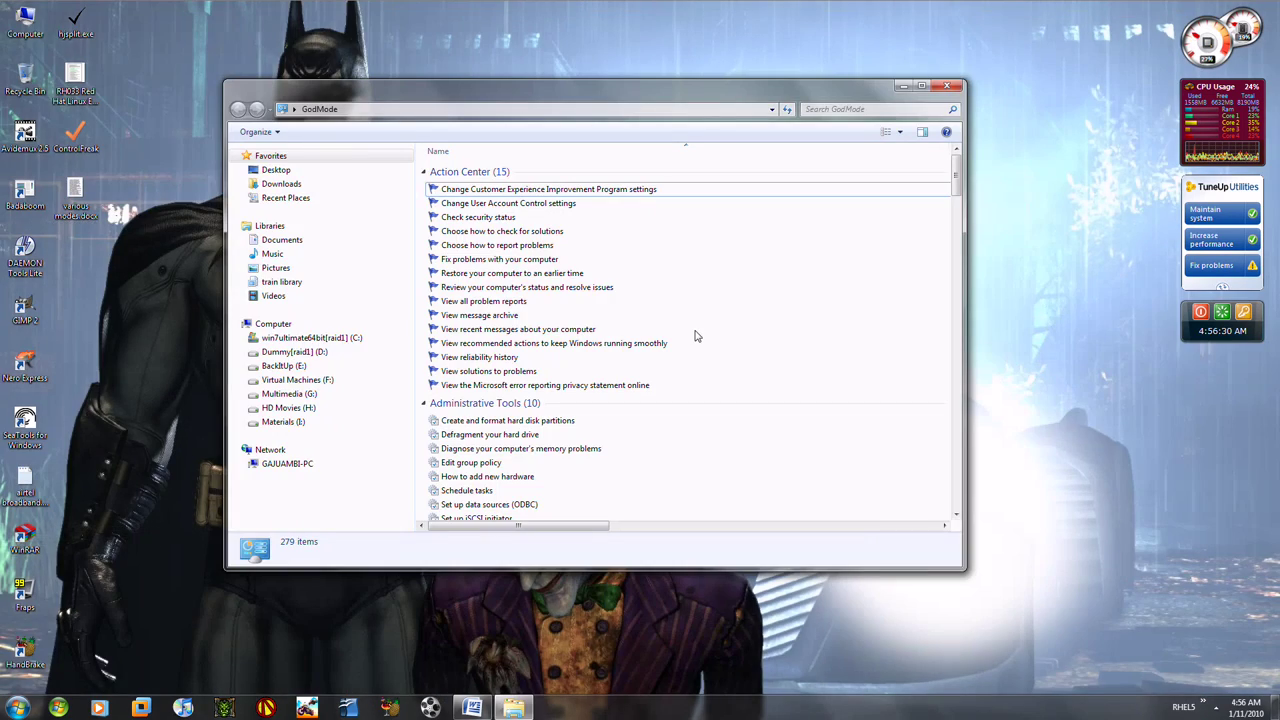
# Step: Maximize the GodMode window, examine its settings categories from Action Center down to Region and Language, and close the window
pyautogui.doubleClick(695, 92)
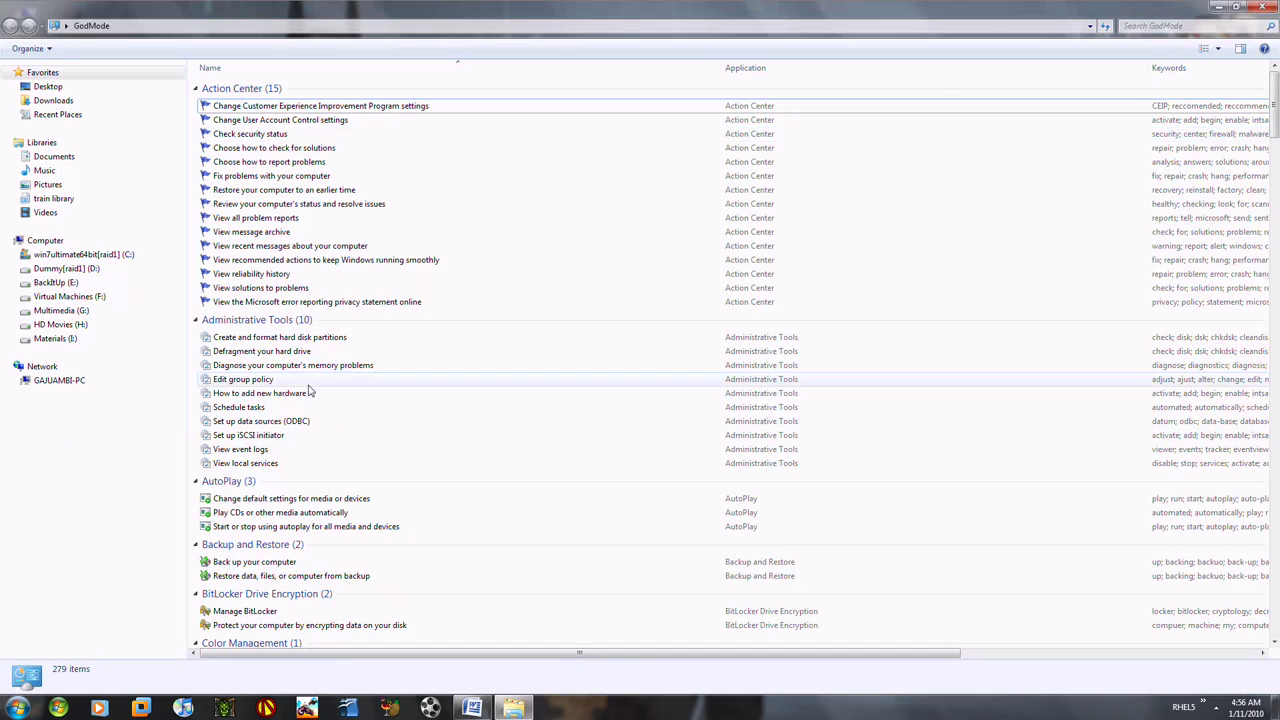
pyautogui.click(295, 352)
pyautogui.scroll(-8, 270, 350)
pyautogui.scroll(4, 260, 347)
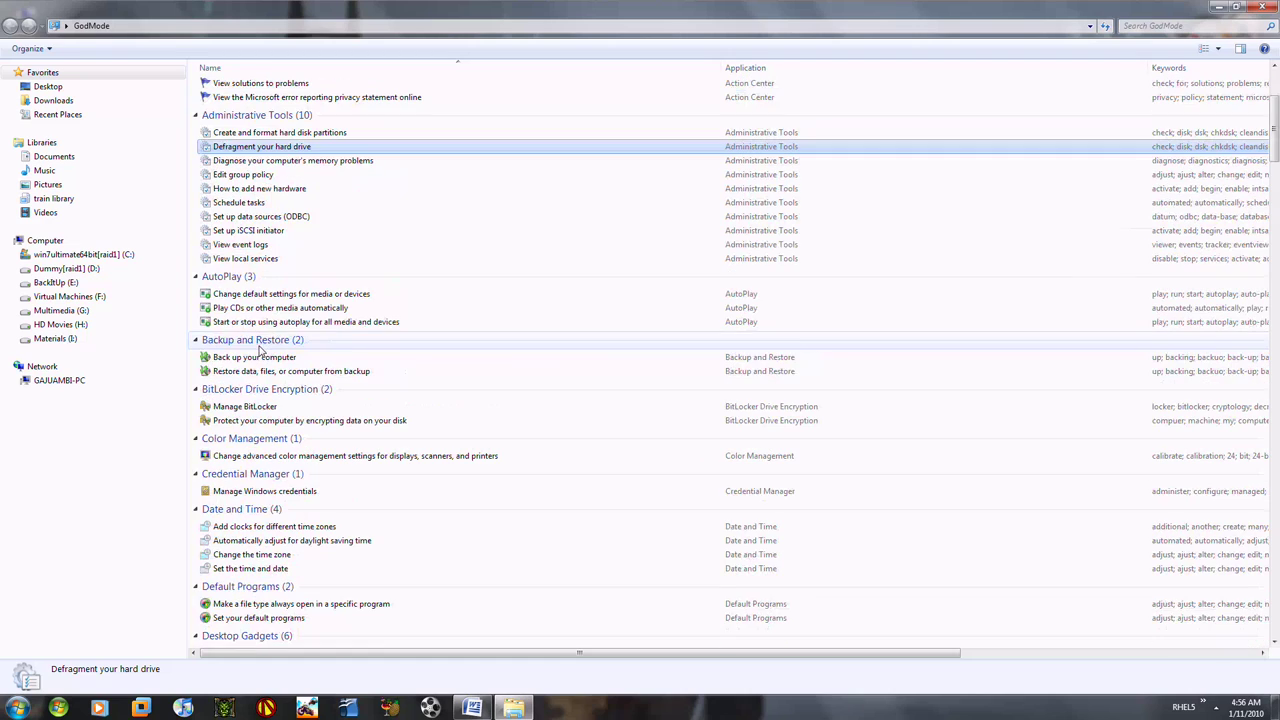
pyautogui.scroll(5, 256, 270)
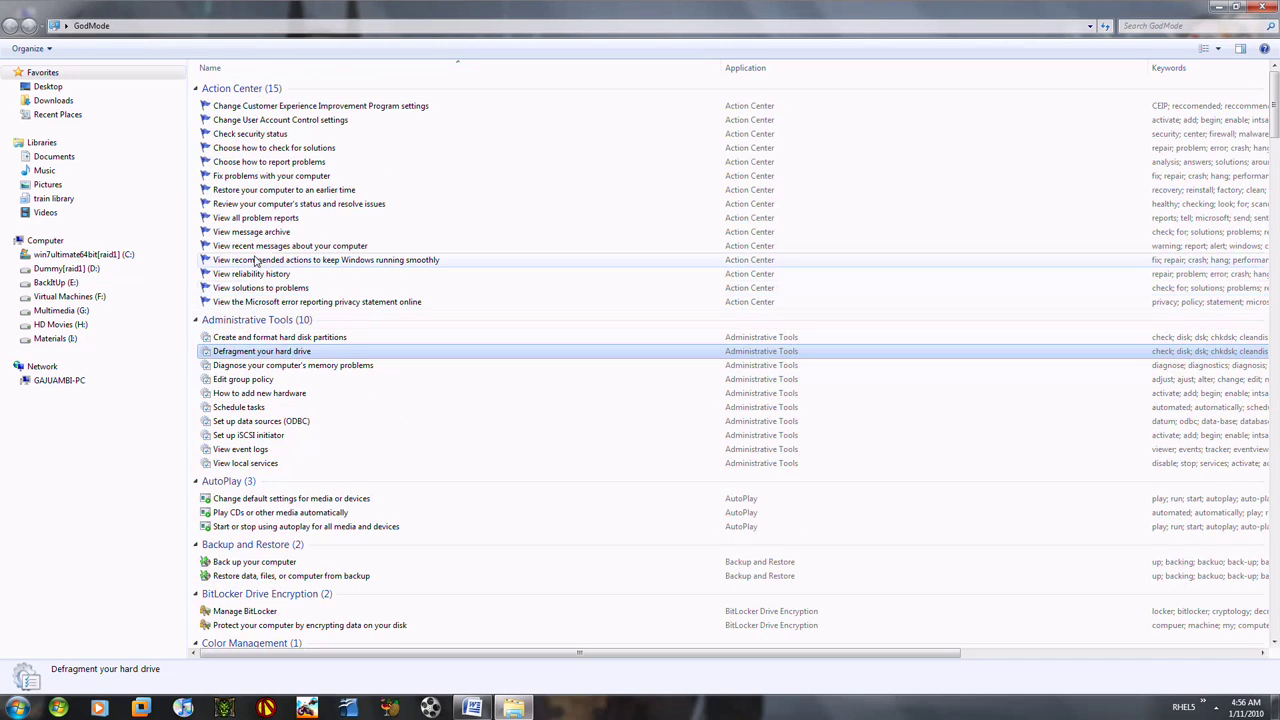
pyautogui.scroll(-4, 220, 545)
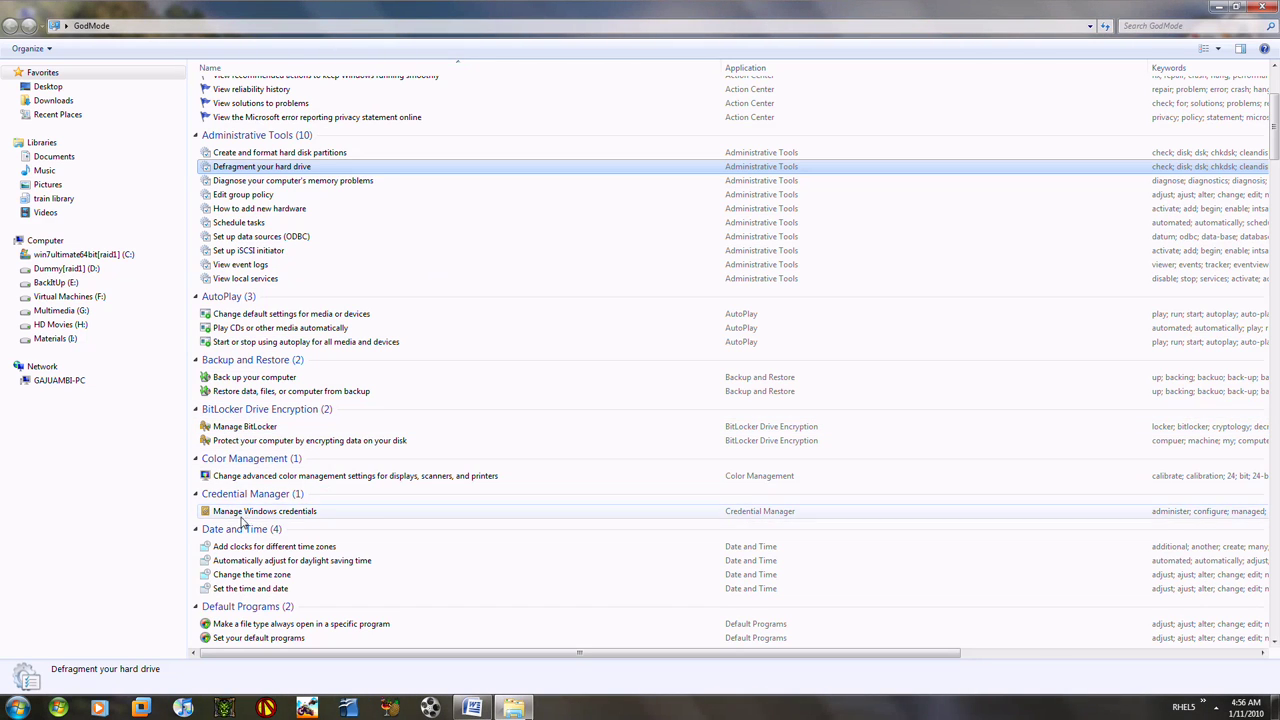
pyautogui.scroll(-2, 247, 535)
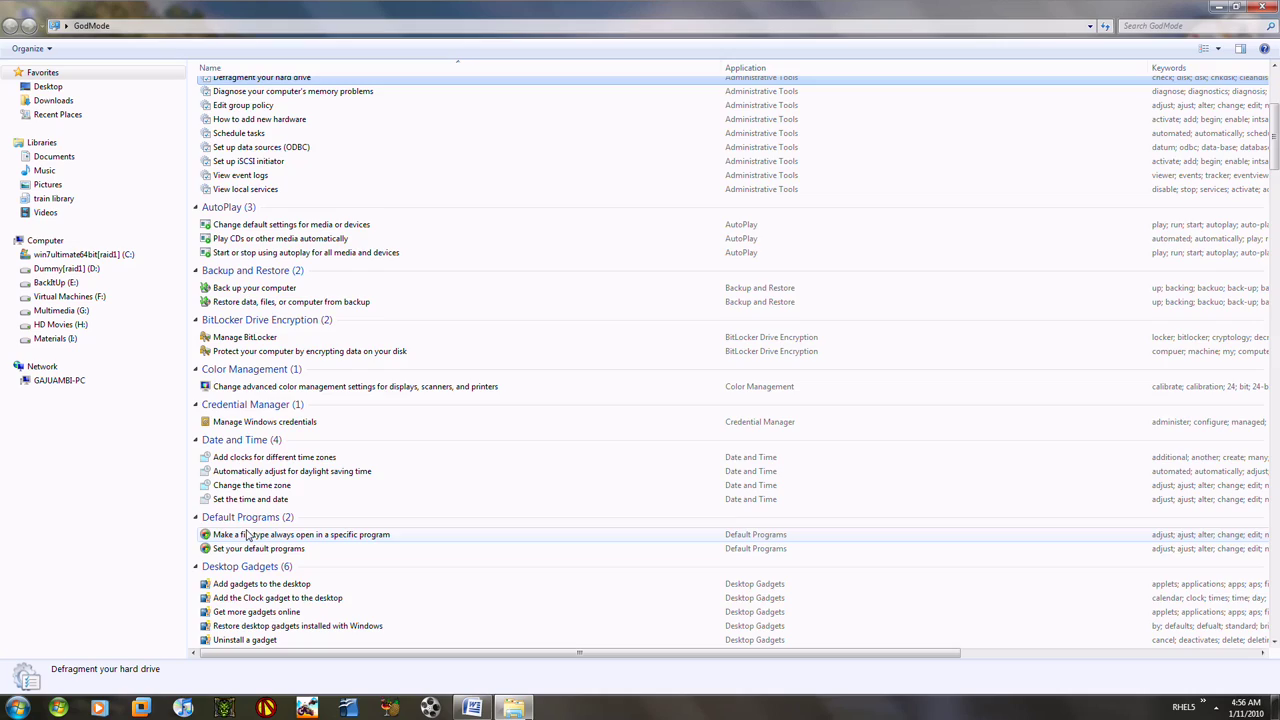
pyautogui.scroll(-3, 247, 535)
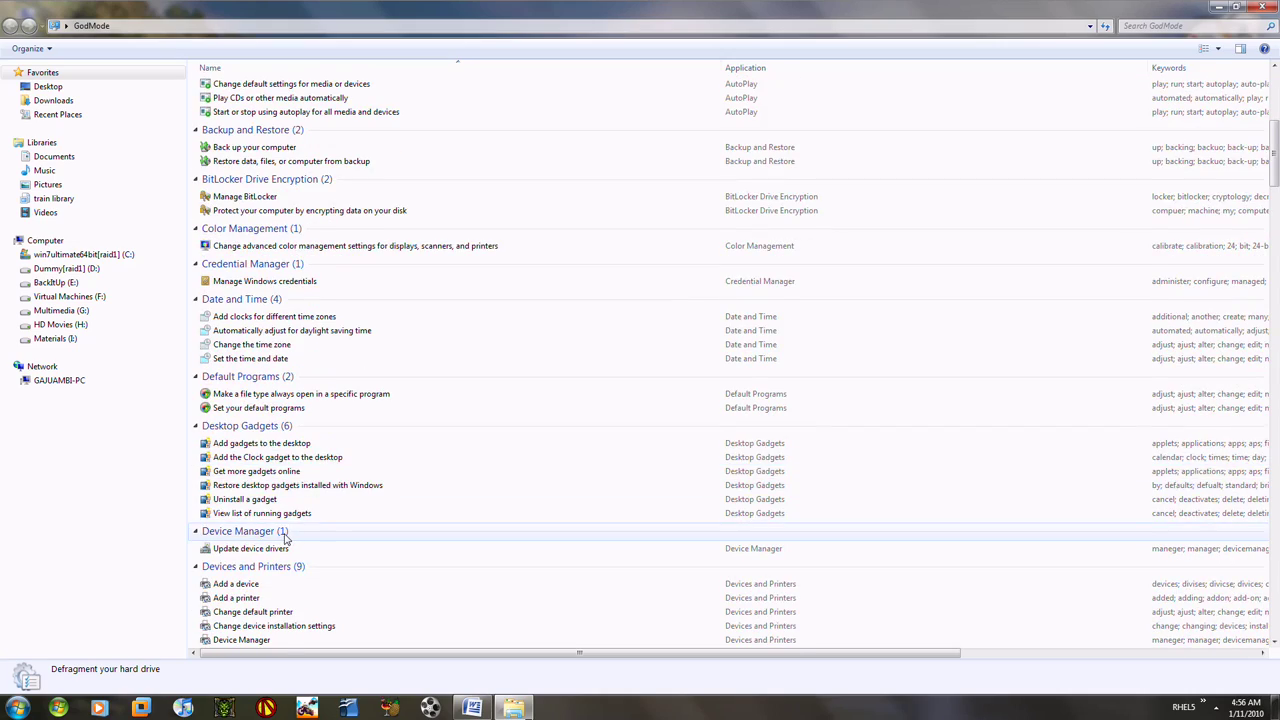
pyautogui.scroll(-20, 285, 540)
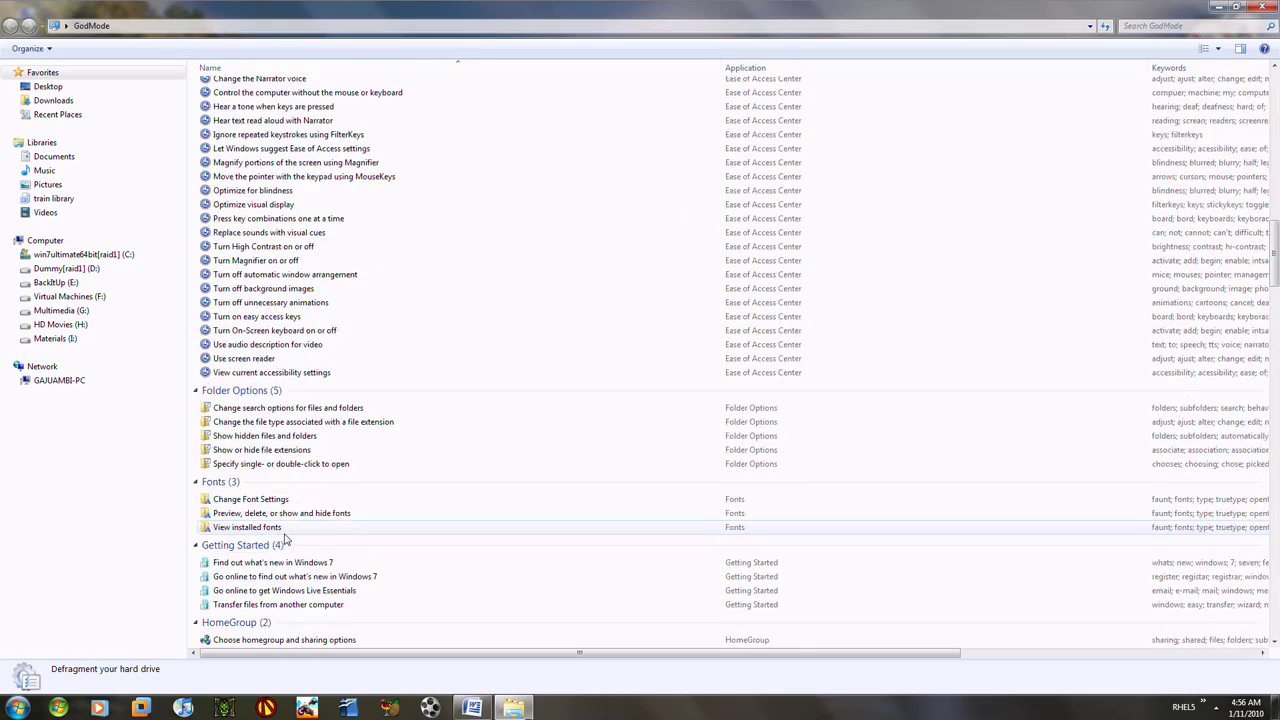
pyautogui.scroll(-15, 285, 540)
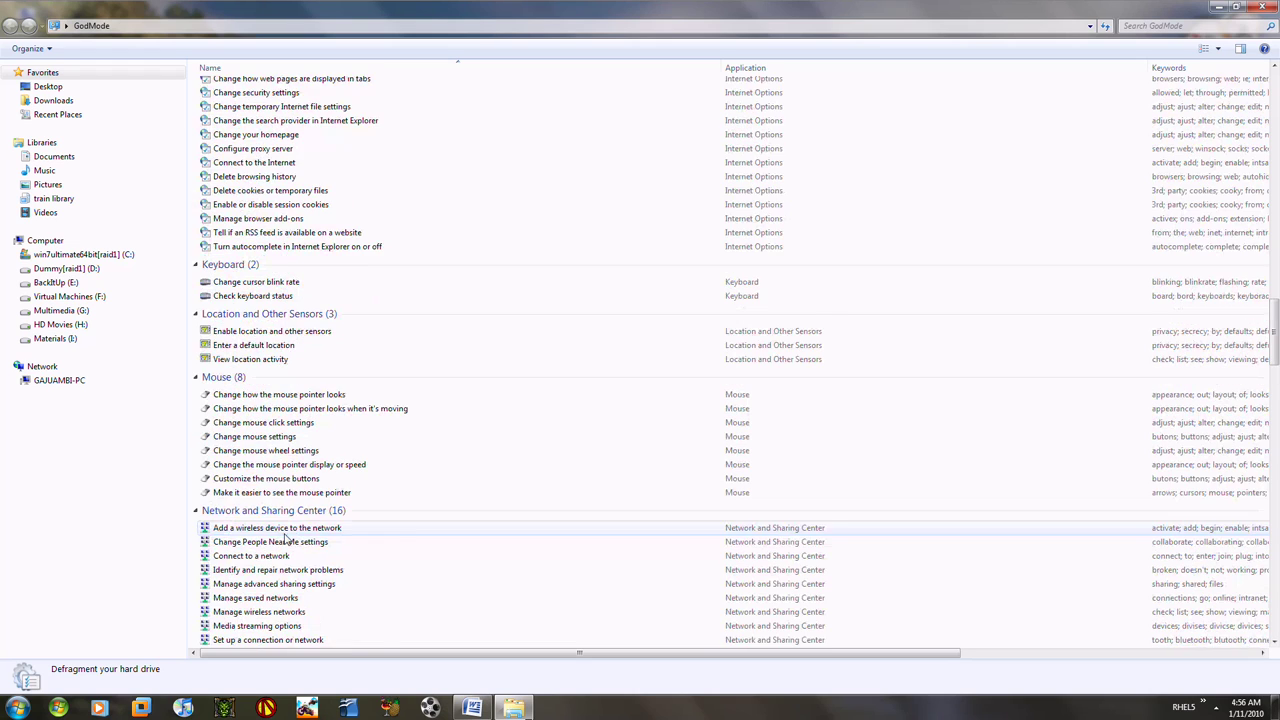
pyautogui.scroll(-5, 288, 538)
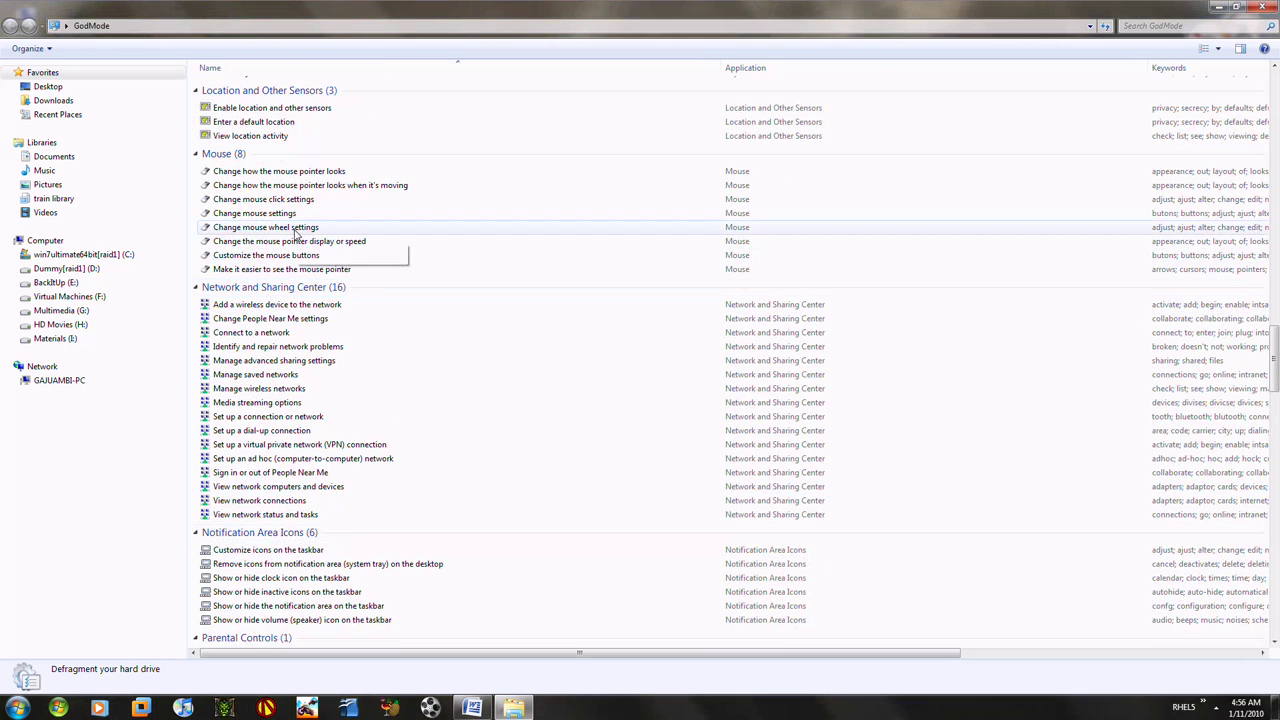
pyautogui.scroll(-6, 291, 395)
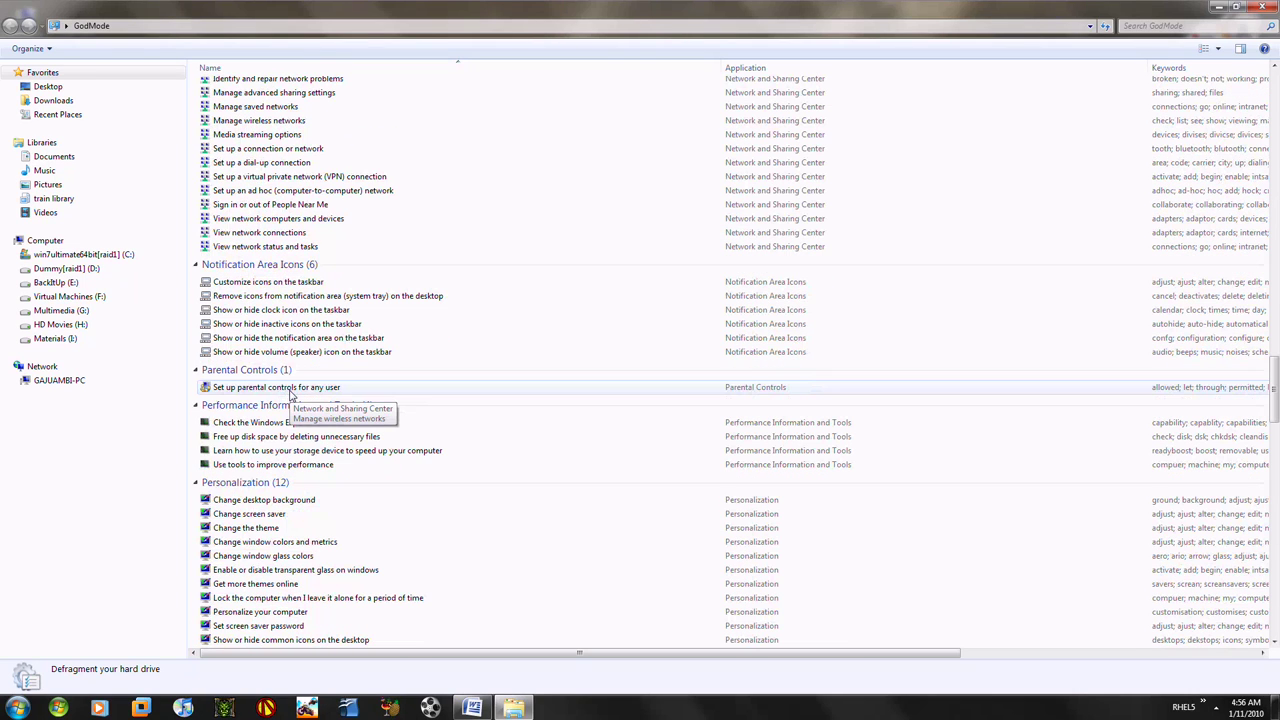
pyautogui.scroll(-6, 290, 396)
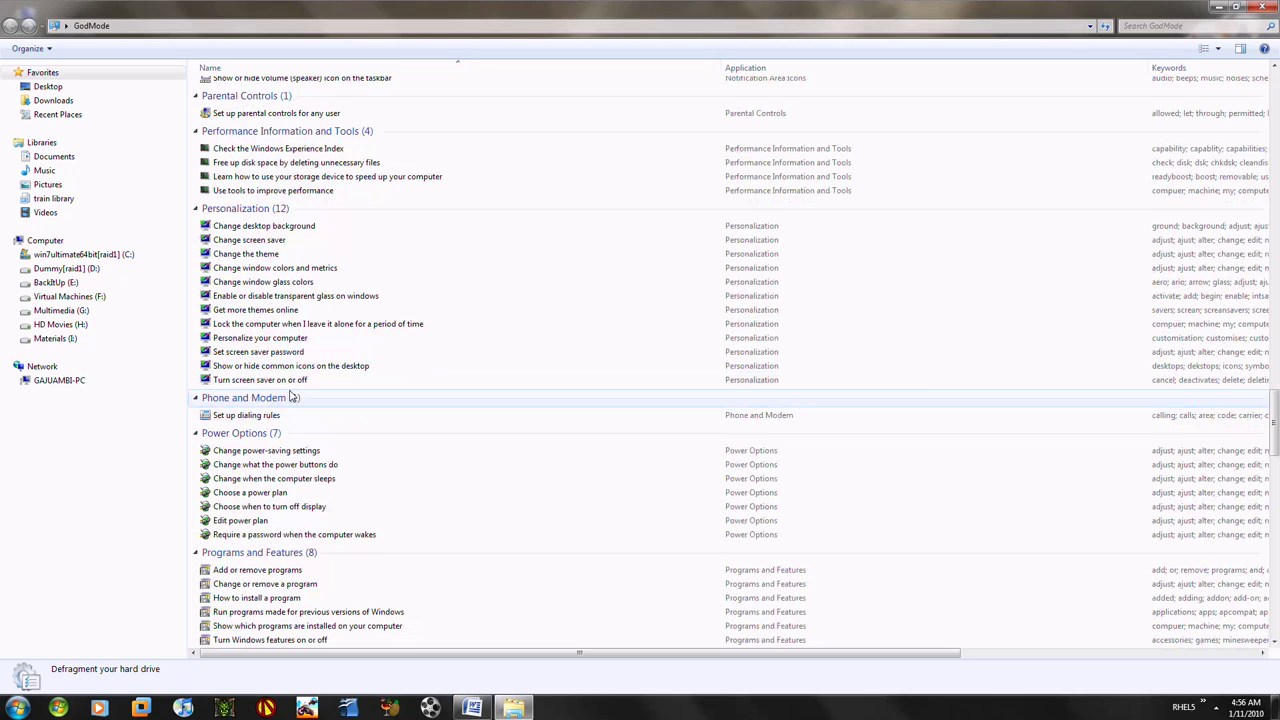
pyautogui.scroll(-5, 290, 397)
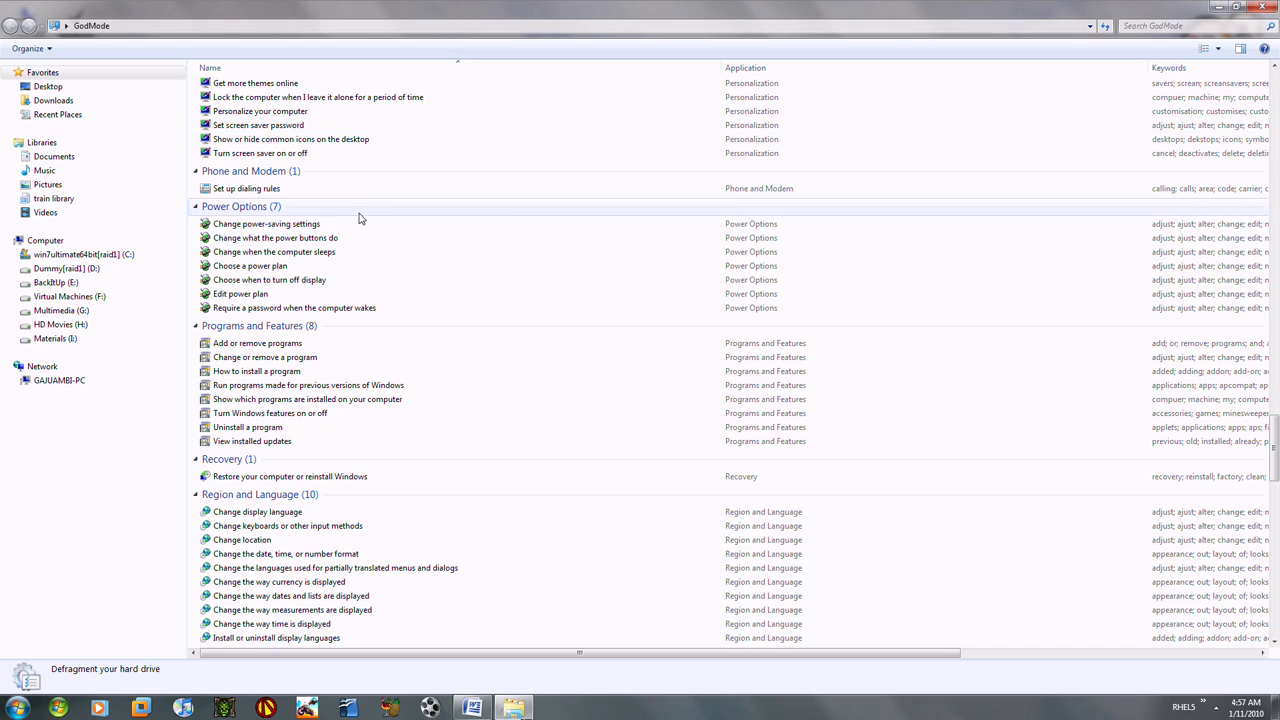
pyautogui.click(1262, 7)
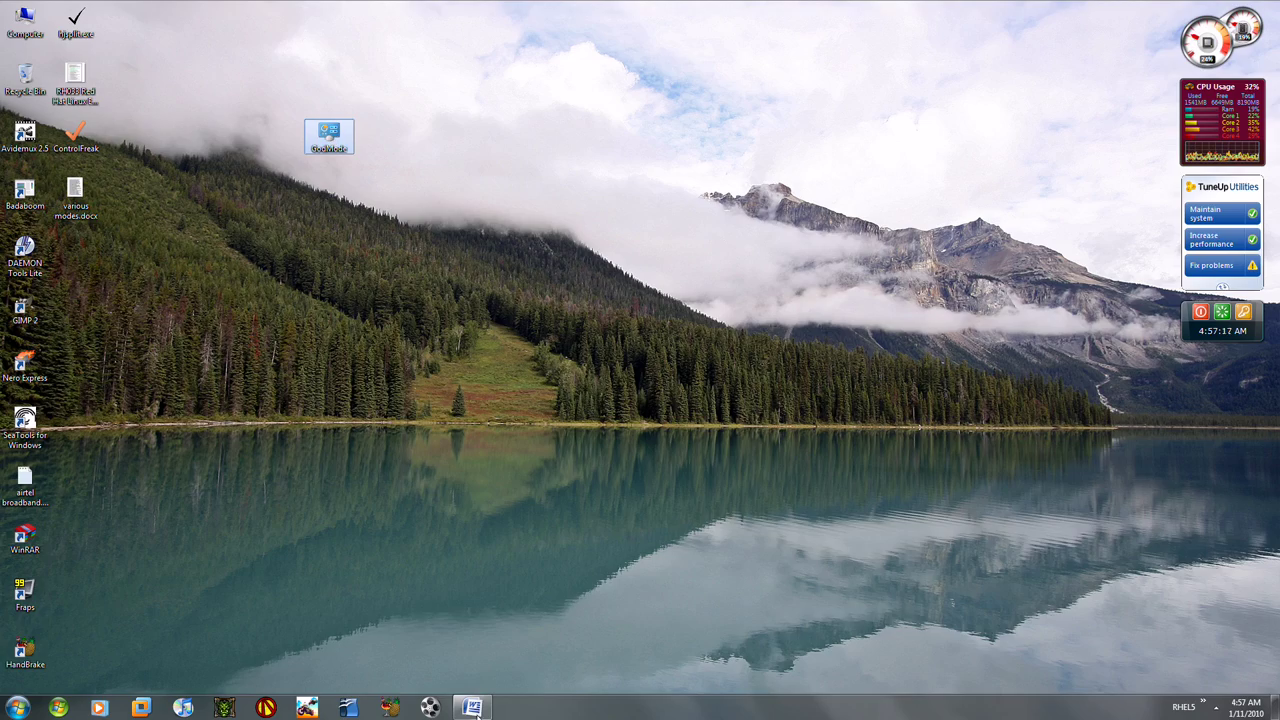
# Step: Review the list of mode codes in the Word document and return to the desktop
pyautogui.hotkey('alt', 'Tab')
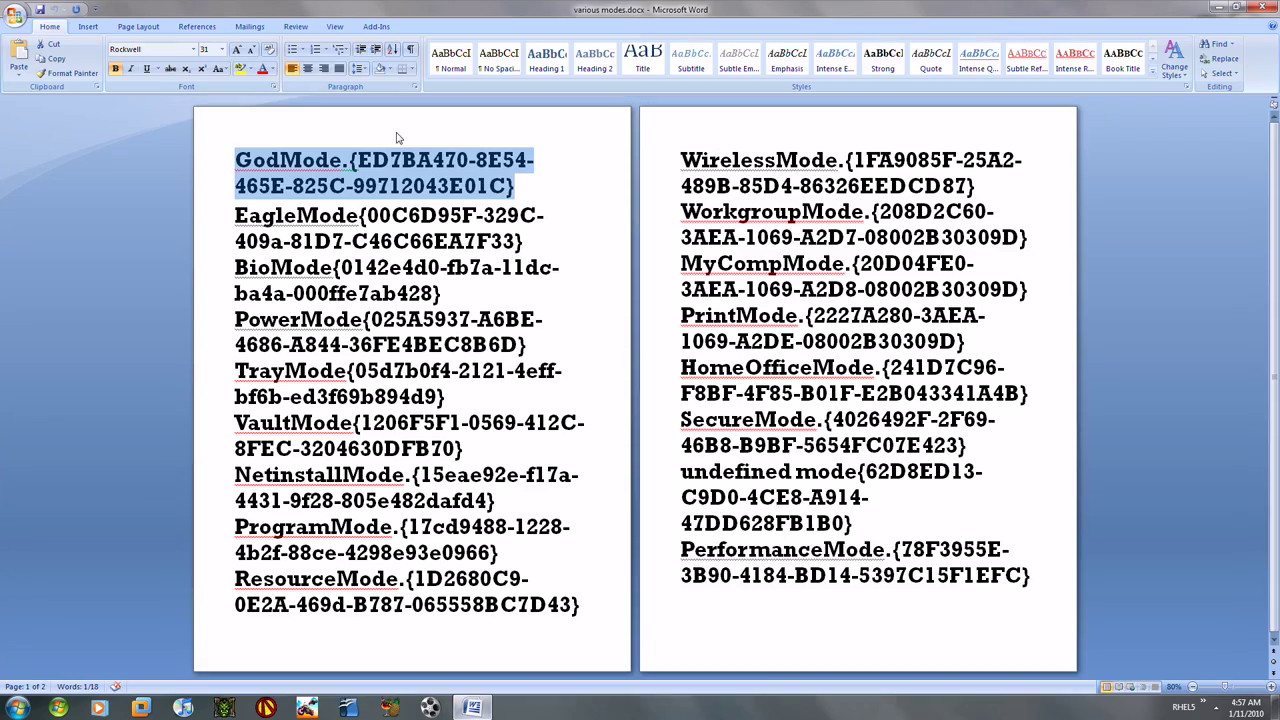
pyautogui.click(1218, 7)
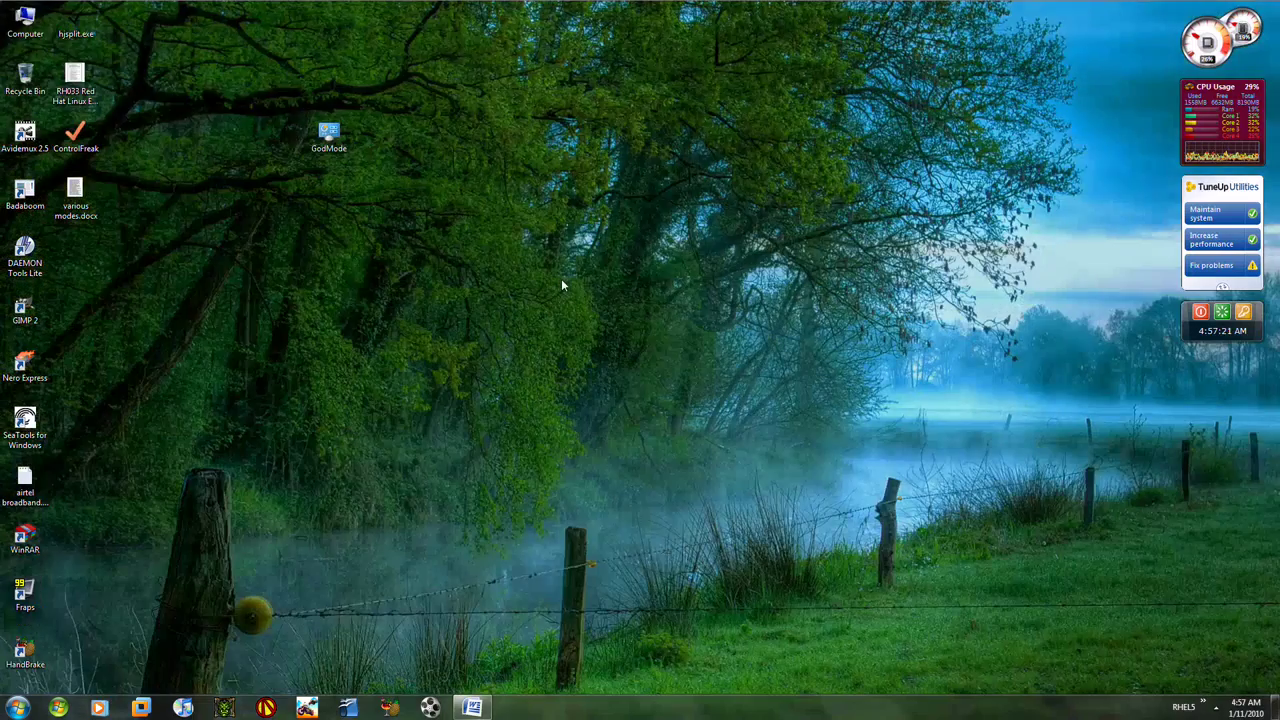